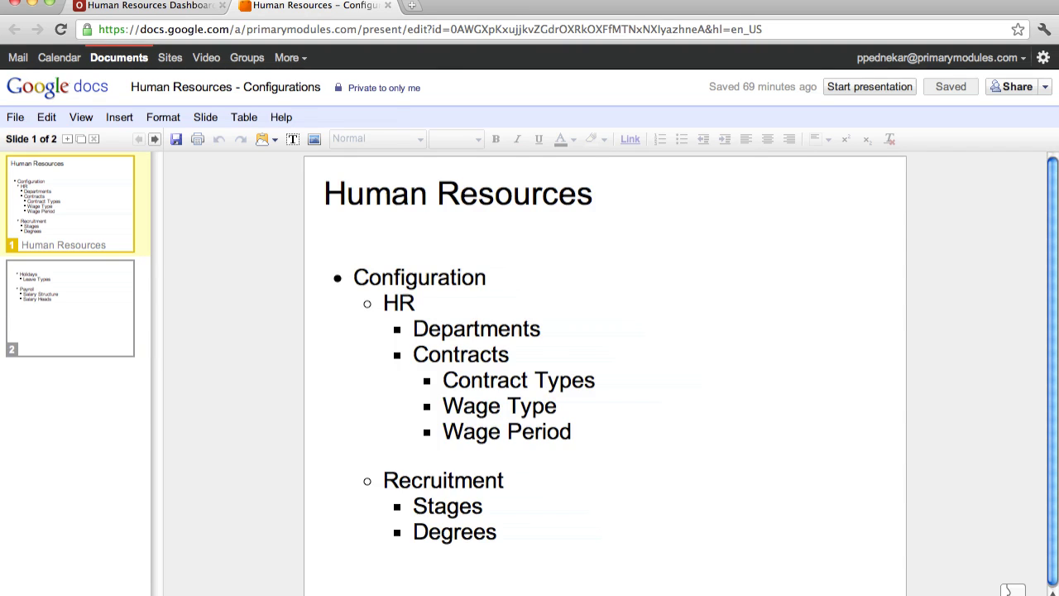
- View the second slide of the Human Resources configurations outline, and switch to the OpenERP Human Resources dashboard
{"action": "key", "text": "Down"}
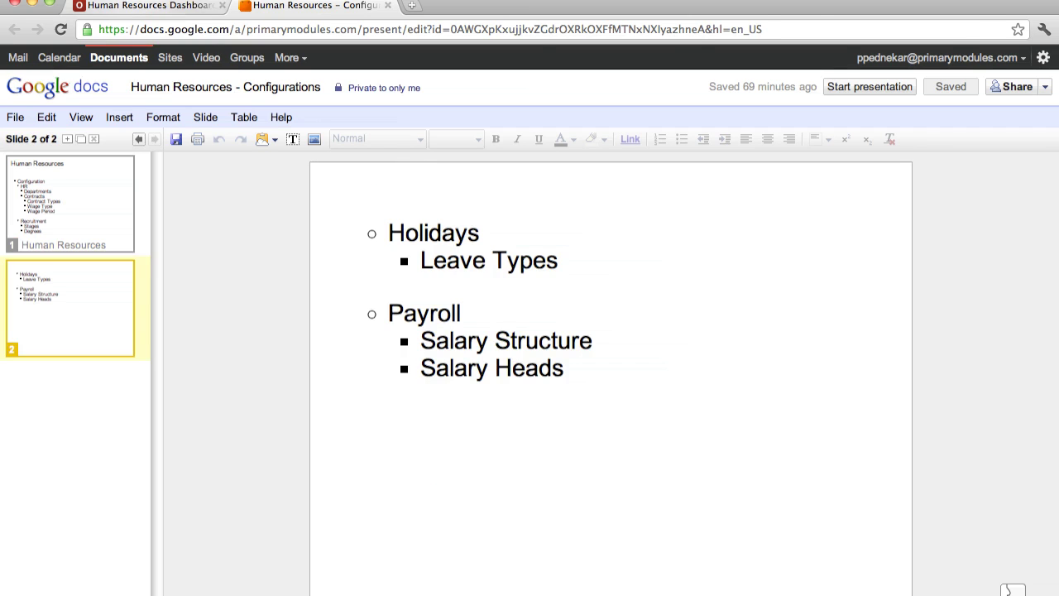
{"action": "left_click", "coordinate": [136, 7]}
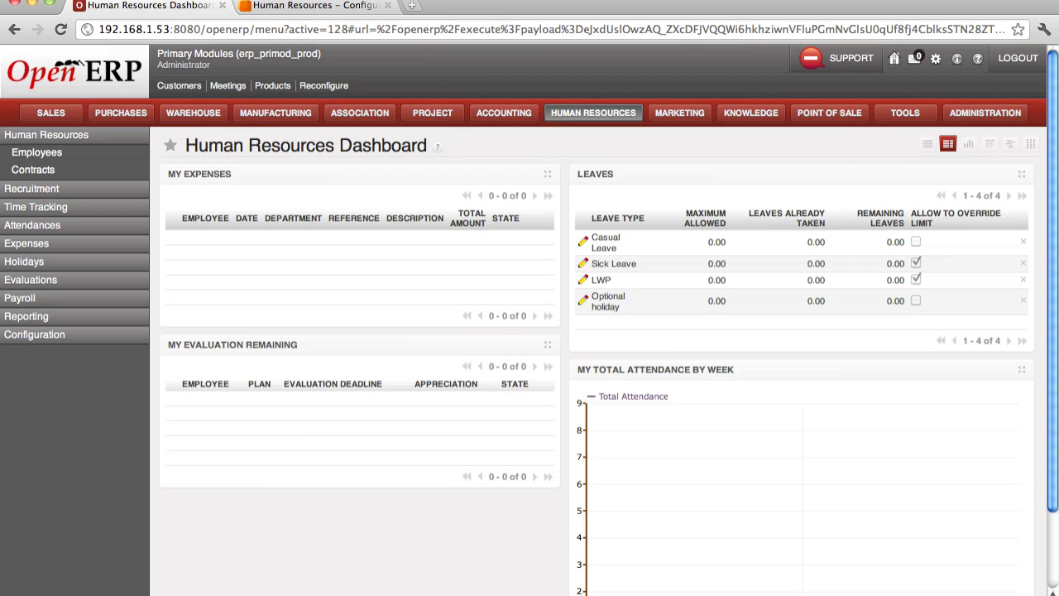
{"action": "scroll", "coordinate": [530, 331], "scroll_direction": "down", "scroll_amount": 1}
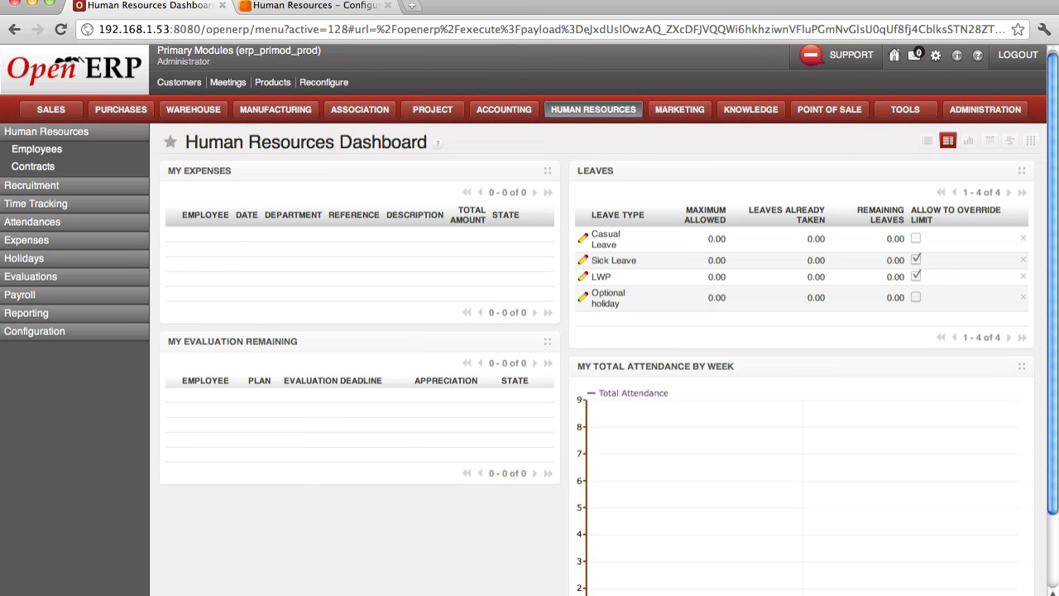
- Open the Technical department record from the Human Resources configuration to review its details and members
{"action": "left_click", "coordinate": [35, 331]}
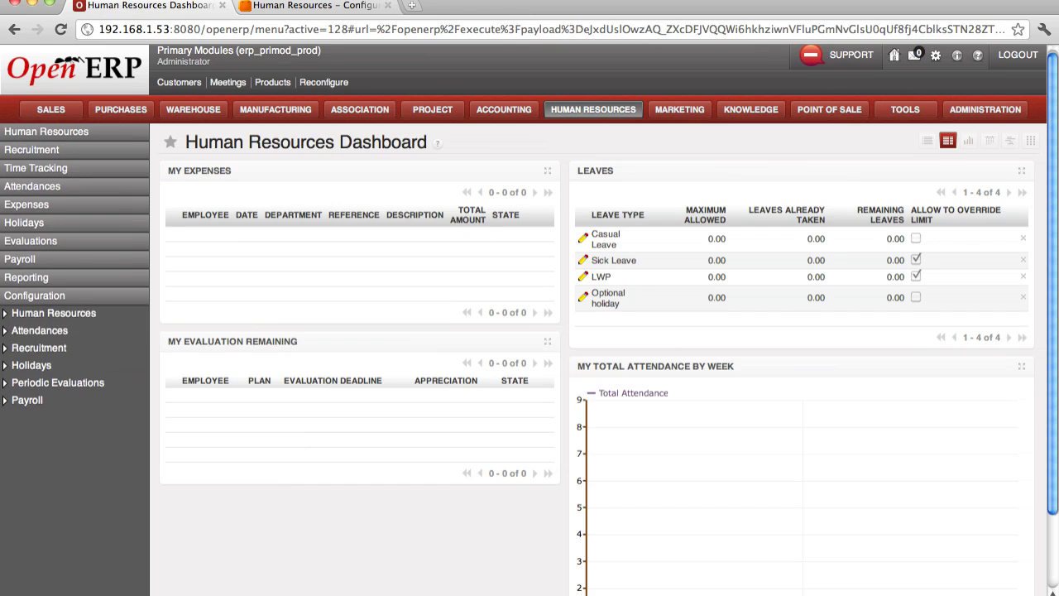
{"action": "left_click", "coordinate": [51, 313]}
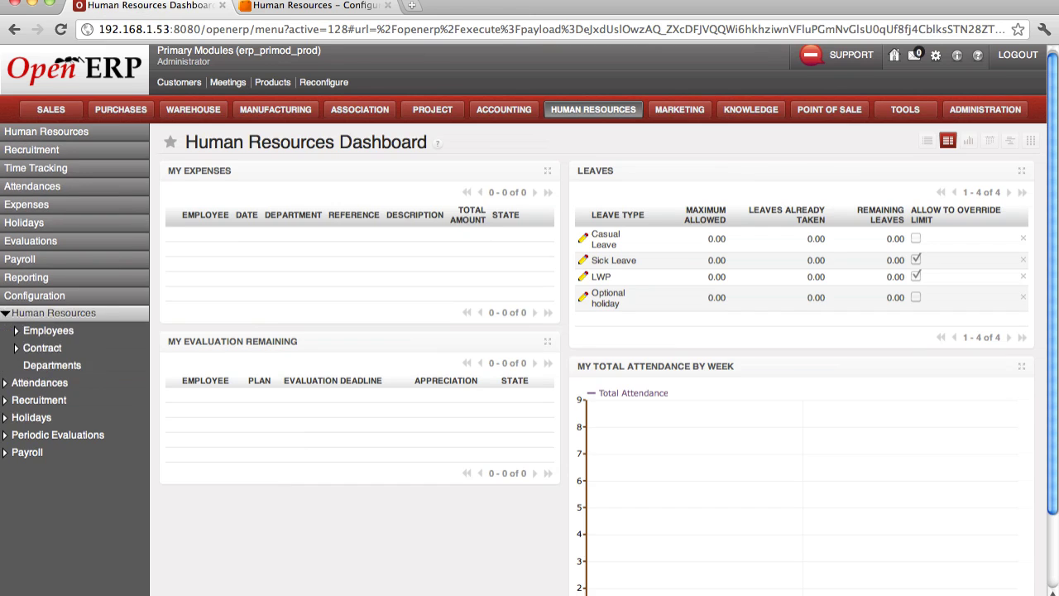
{"action": "left_click", "coordinate": [52, 365]}
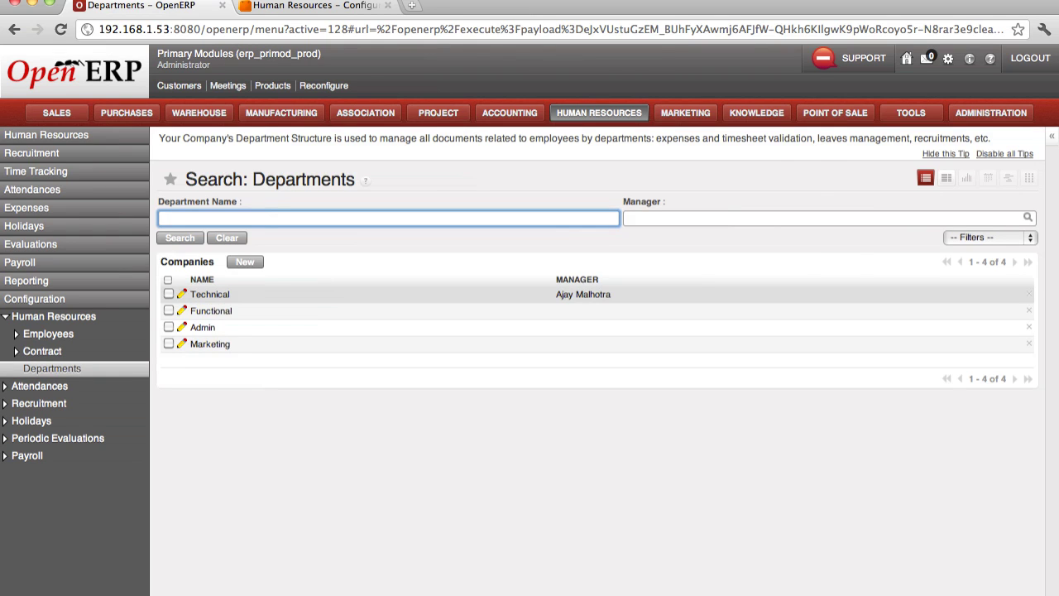
{"action": "left_click", "coordinate": [210, 294]}
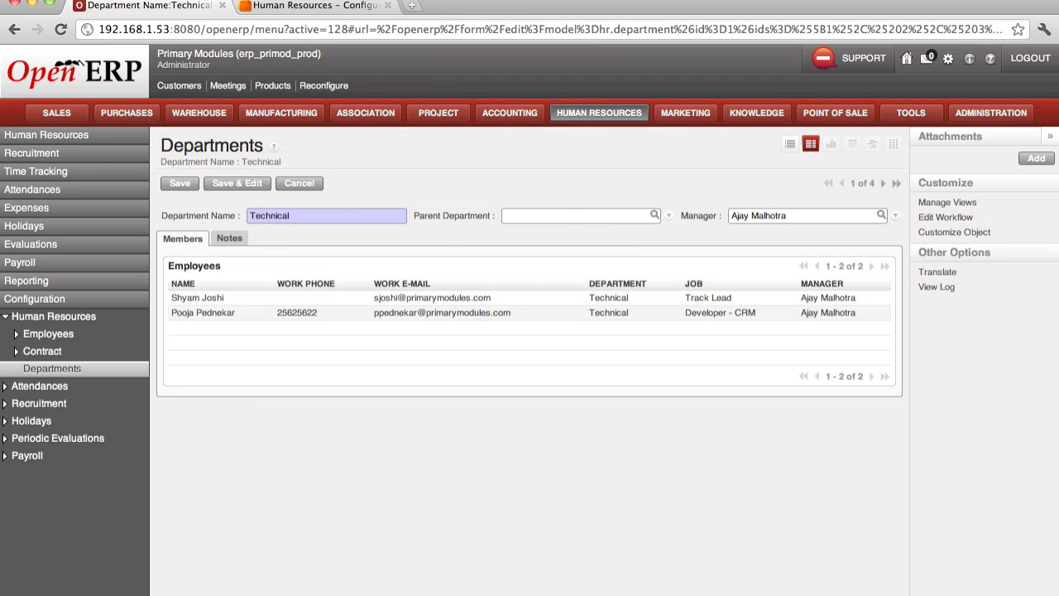
- Open the weekly wage period record in the Contract configuration to review its hours in the period
{"action": "left_click", "coordinate": [17, 351]}
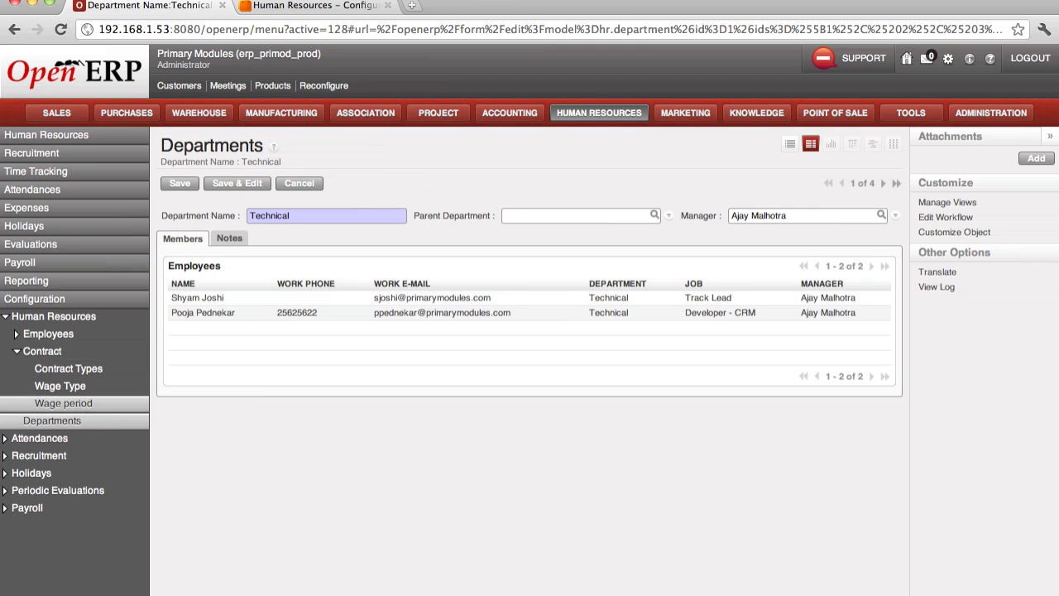
{"action": "left_click", "coordinate": [63, 403]}
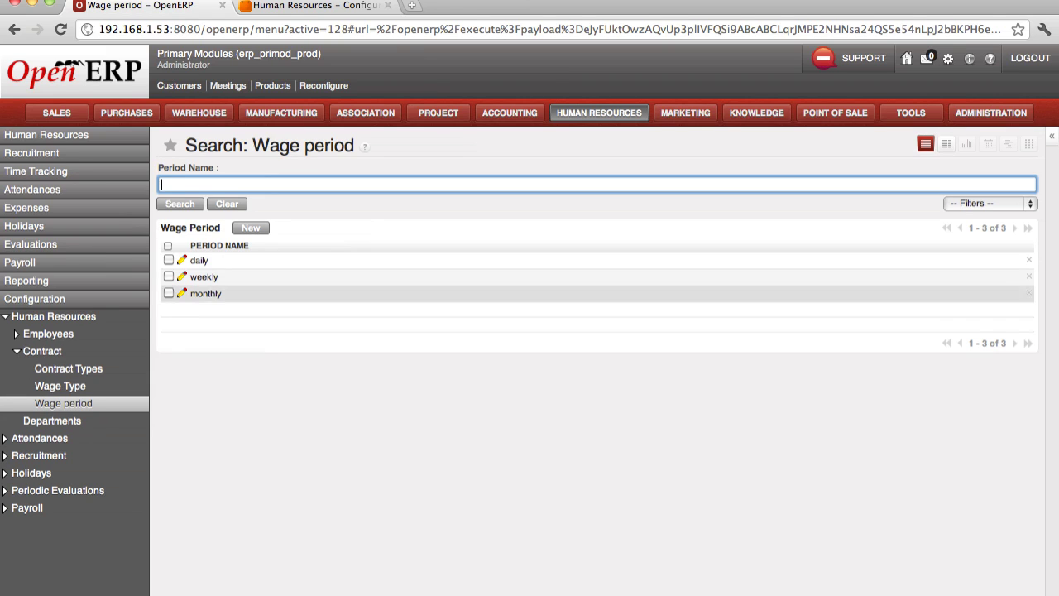
{"action": "left_click", "coordinate": [203, 277]}
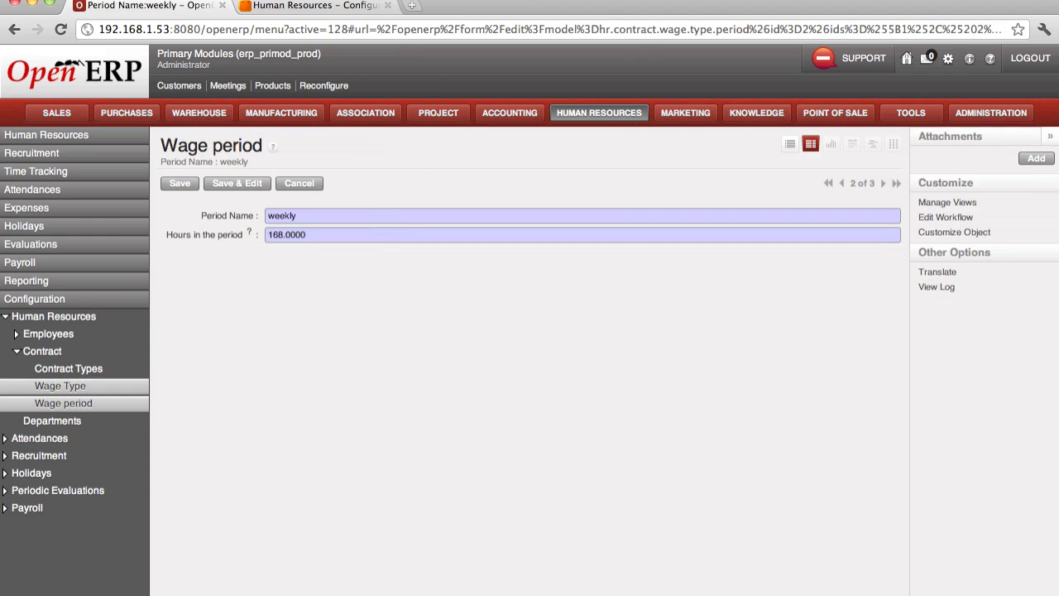
- Open the Monthly Net Wage wage type and review the available Type options, keeping Net selected
{"action": "left_click", "coordinate": [59, 386]}
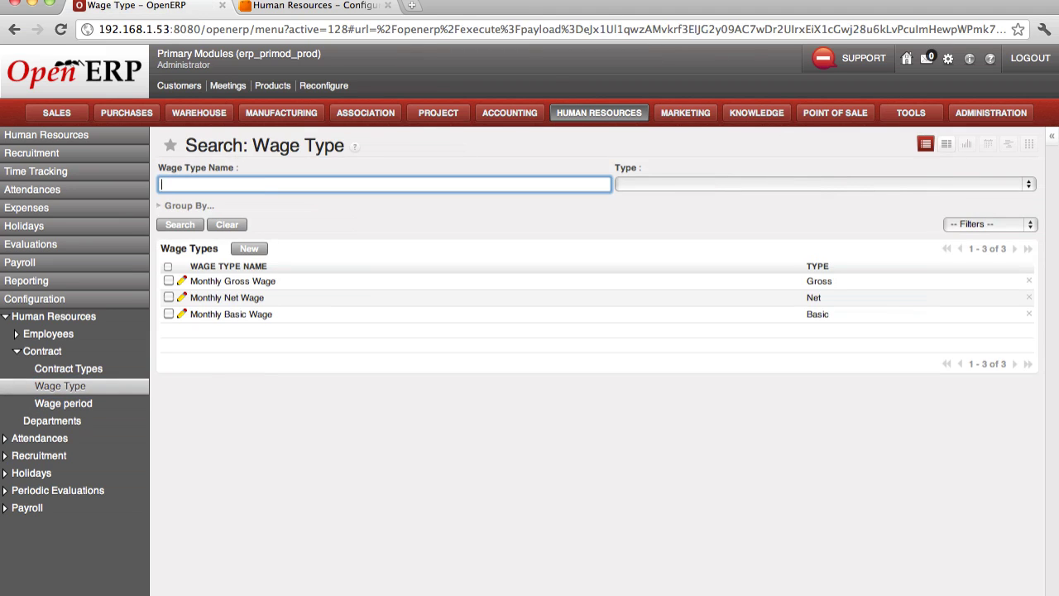
{"action": "left_click", "coordinate": [227, 297]}
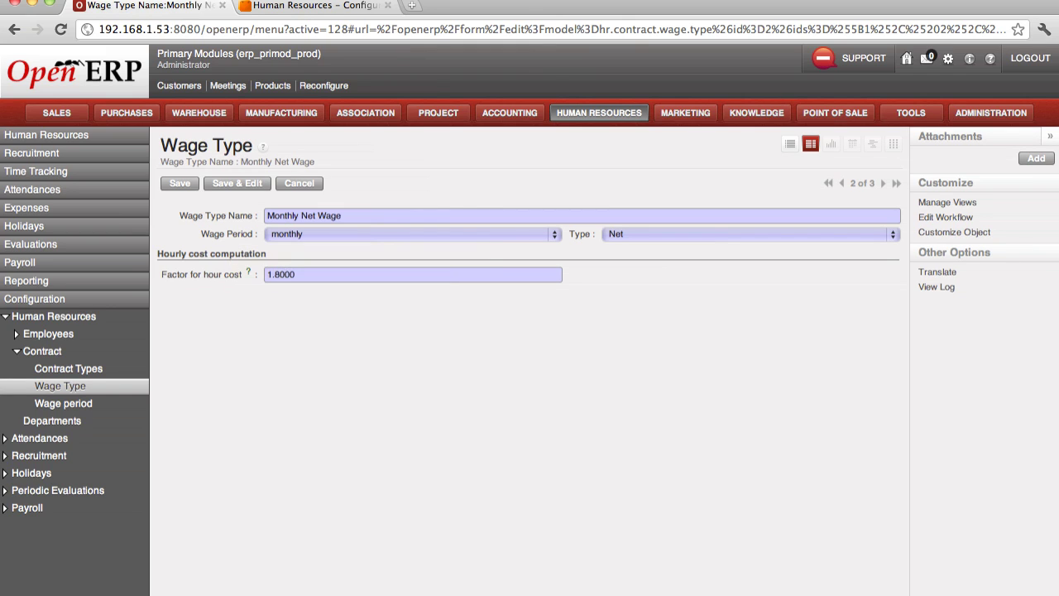
{"action": "left_click", "coordinate": [751, 235]}
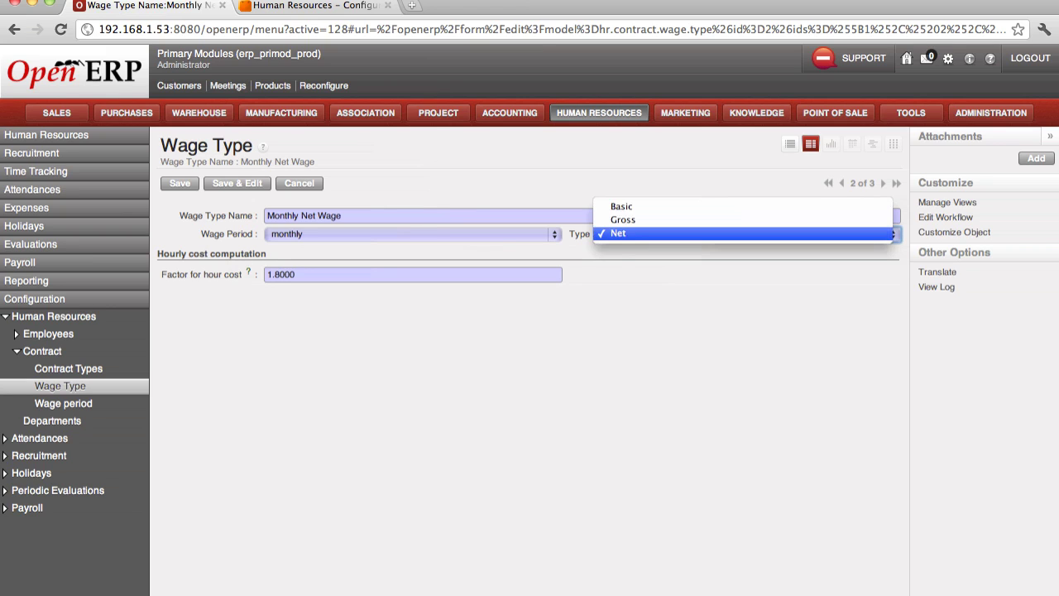
{"action": "left_click", "coordinate": [743, 234]}
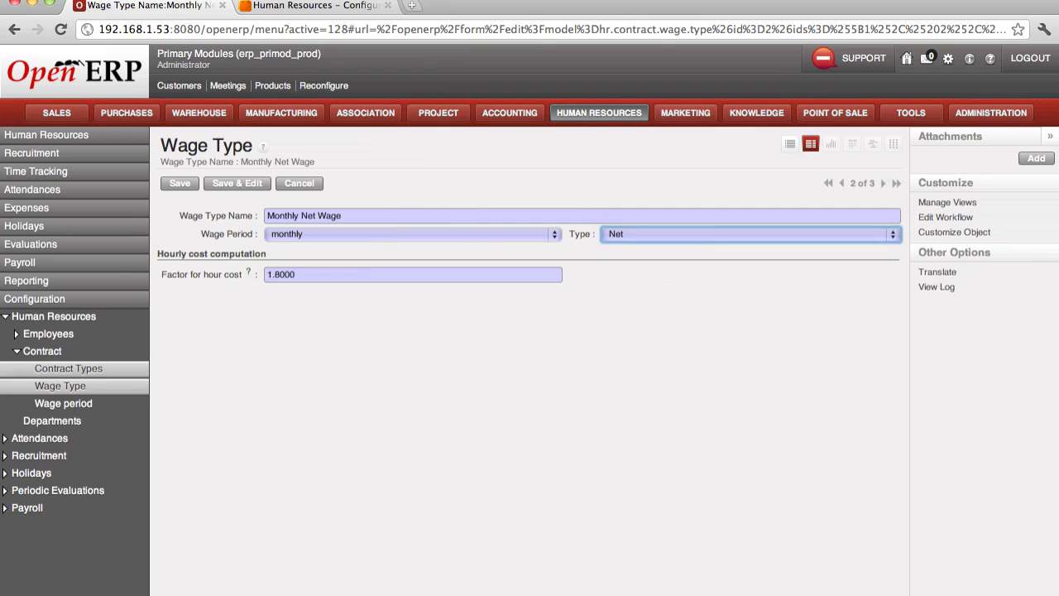
- Open the Employee record in the list of contract types
{"action": "left_click", "coordinate": [69, 368]}
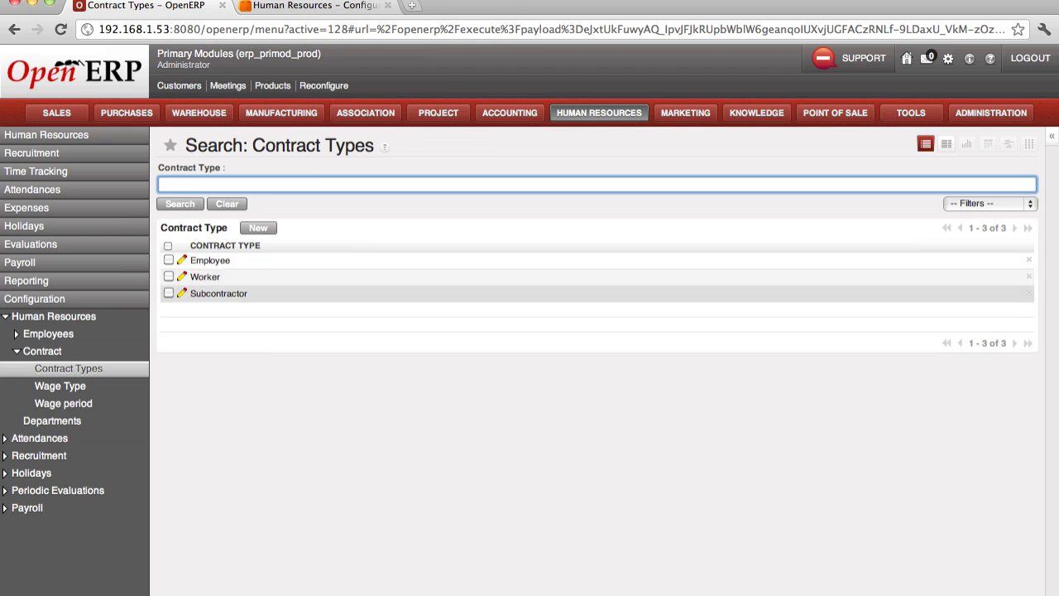
{"action": "left_click", "coordinate": [210, 260]}
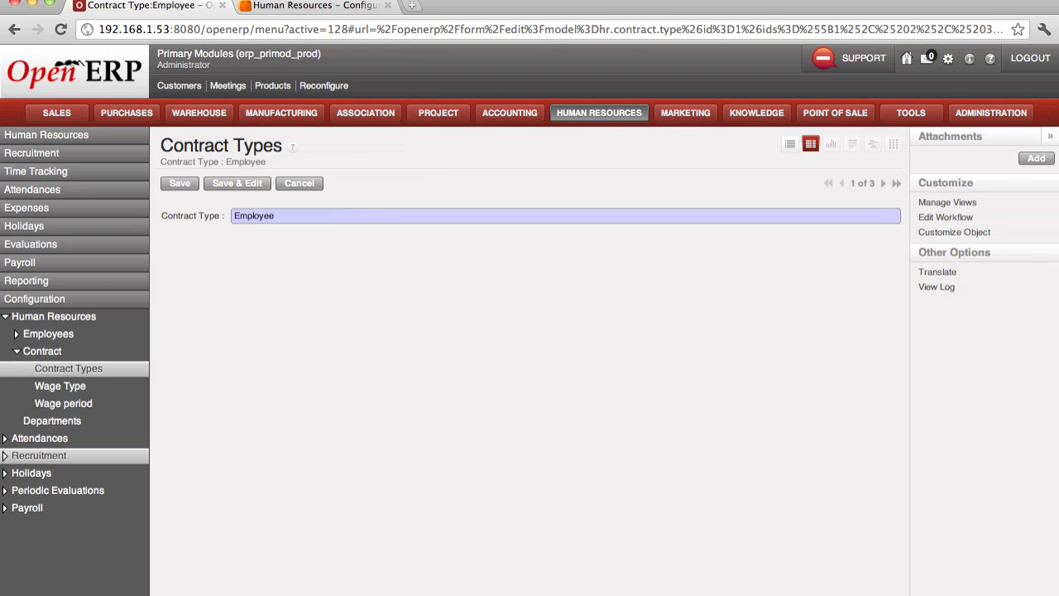
- Review the Second Interview stage with its Requirements field and the Licenced degree in the Recruitment configuration
{"action": "left_click", "coordinate": [39, 455]}
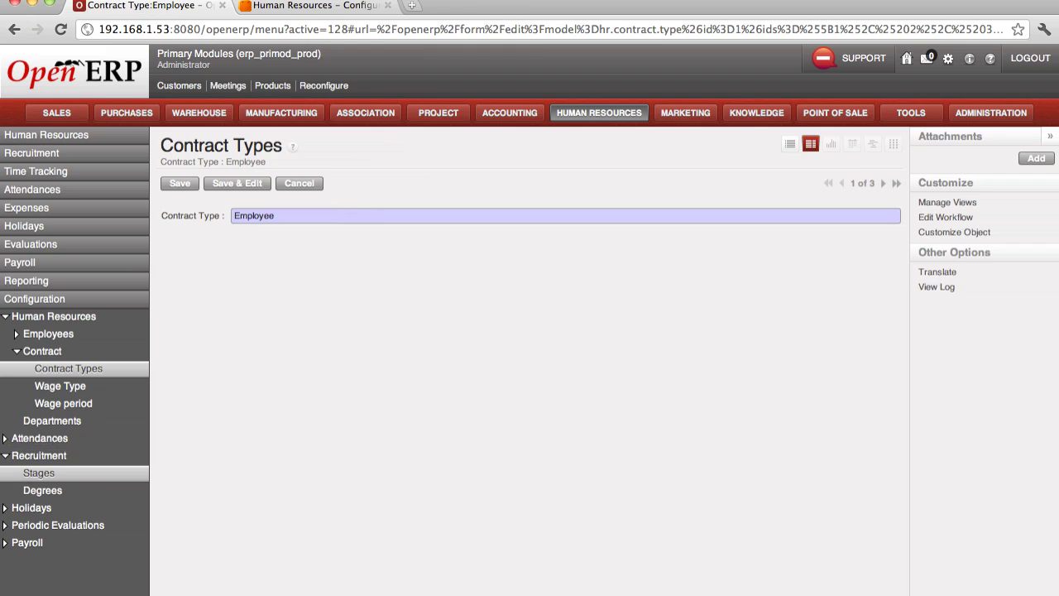
{"action": "left_click", "coordinate": [39, 472]}
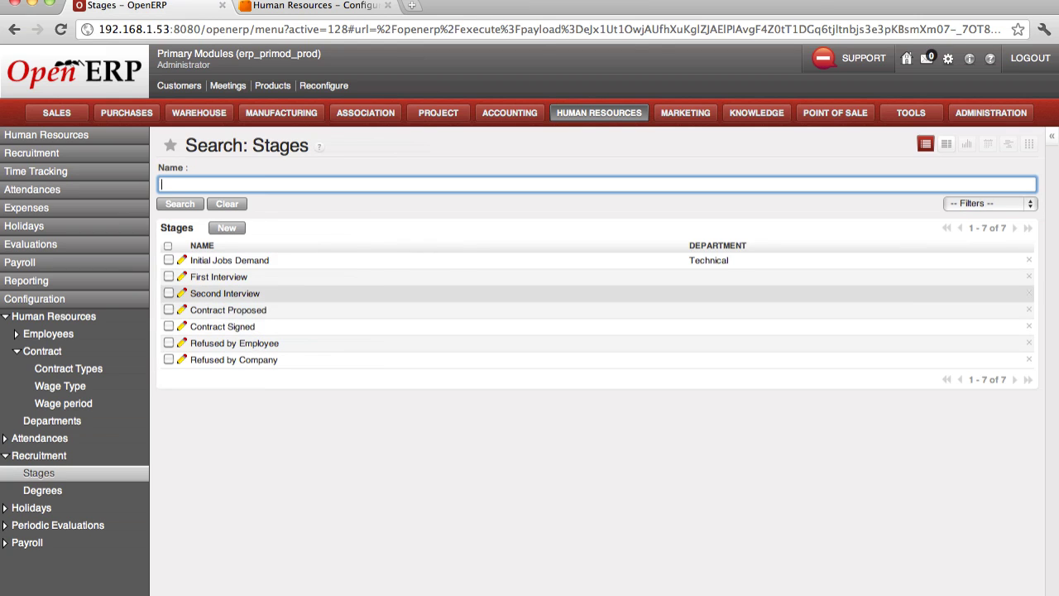
{"action": "left_click", "coordinate": [182, 293]}
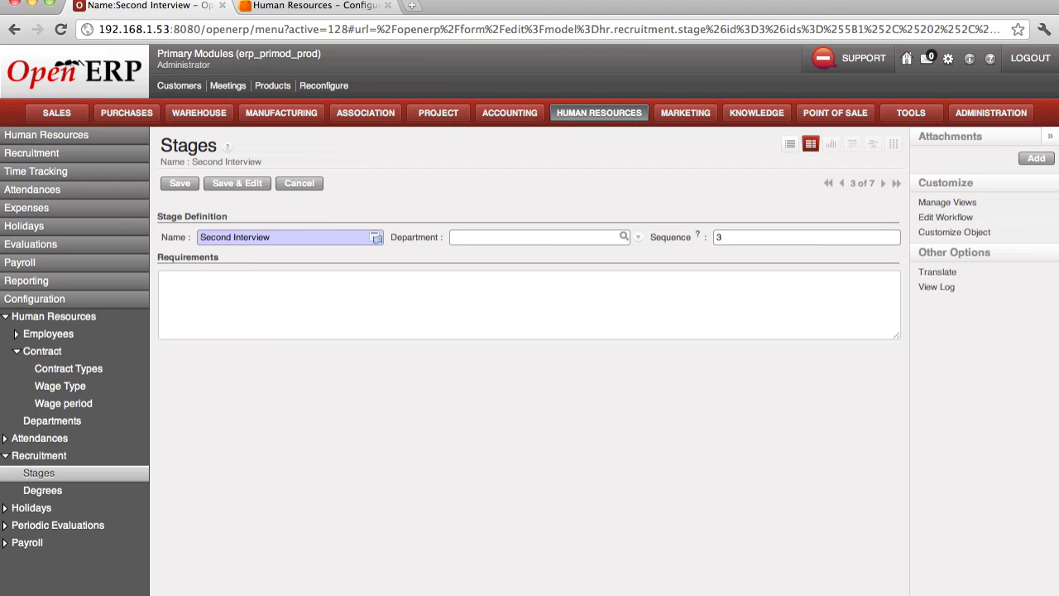
{"action": "left_click", "coordinate": [163, 279]}
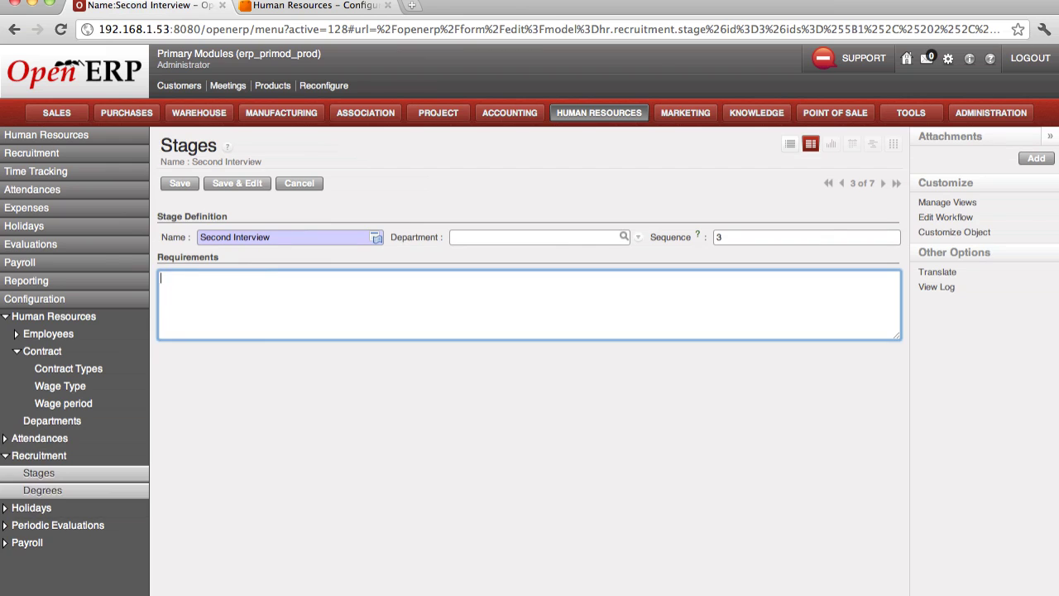
{"action": "left_click", "coordinate": [43, 491]}
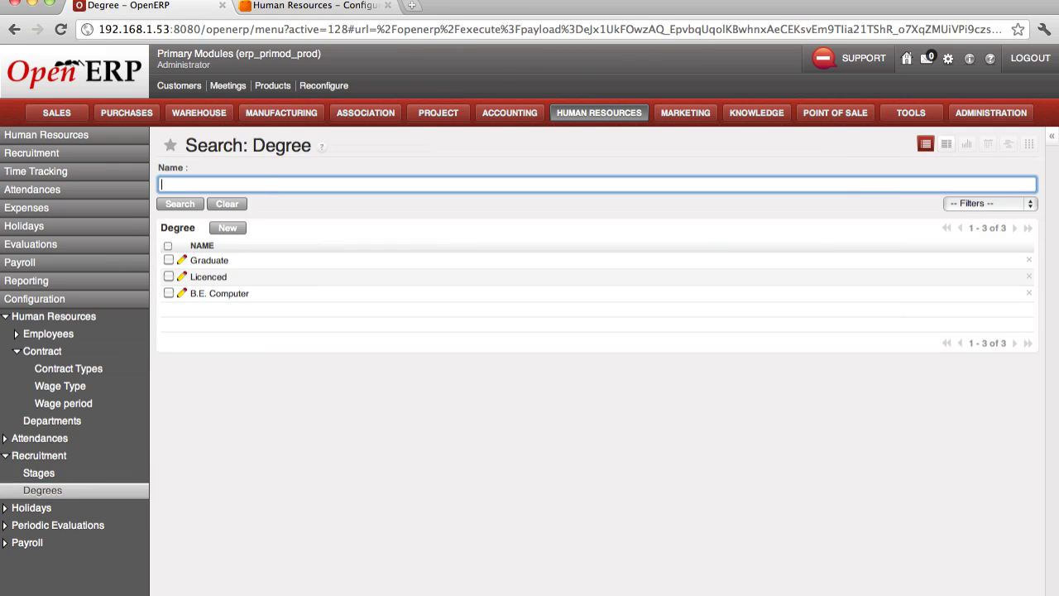
{"action": "left_click", "coordinate": [208, 277]}
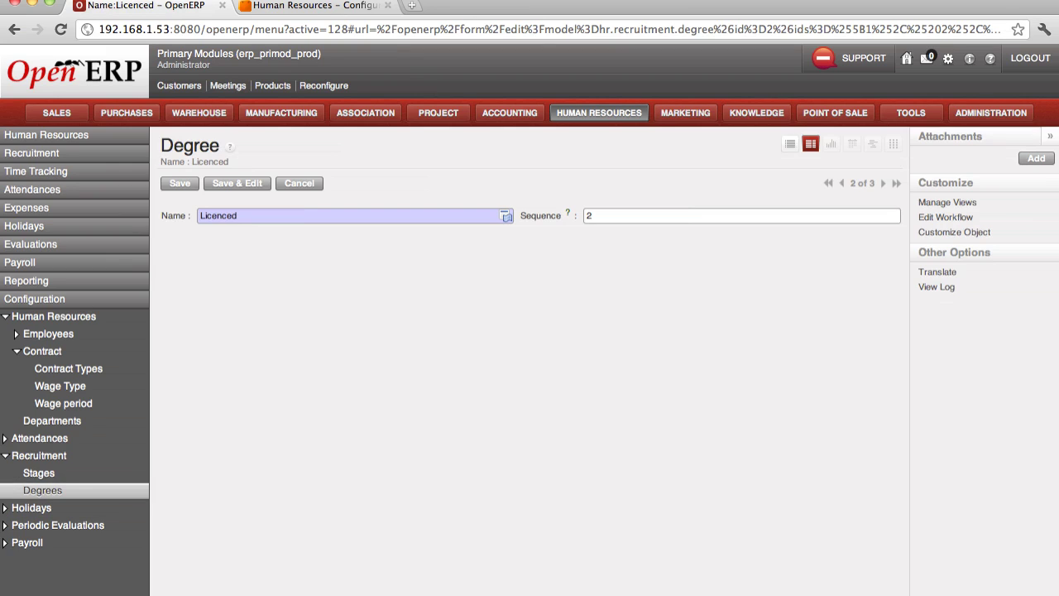
- Open the Casual Leave leave type under Holidays and review its Payment options, keeping Paid Holiday selected
{"action": "left_click", "coordinate": [31, 508]}
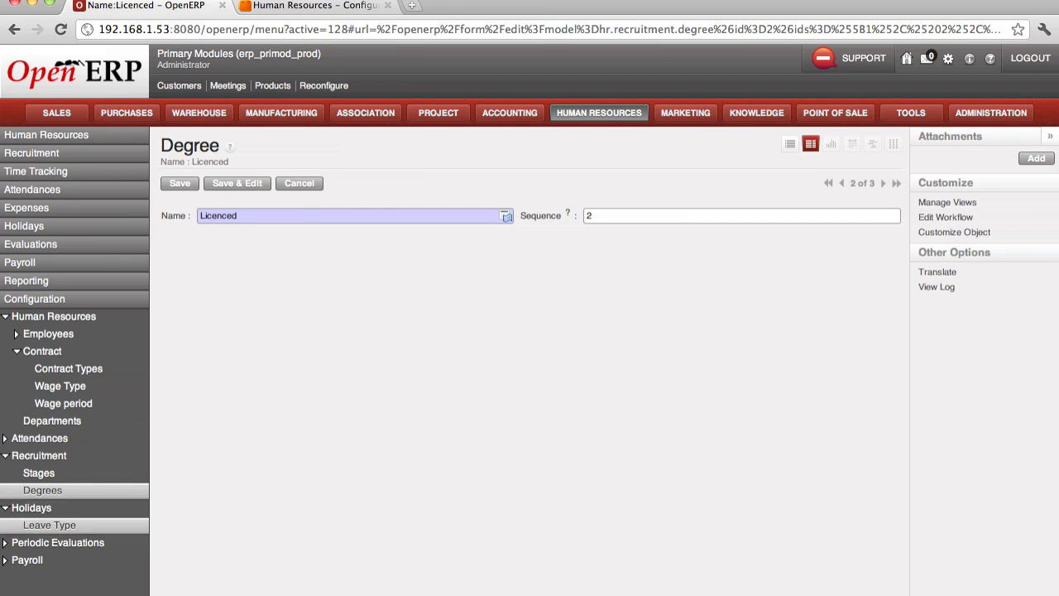
{"action": "left_click", "coordinate": [50, 524]}
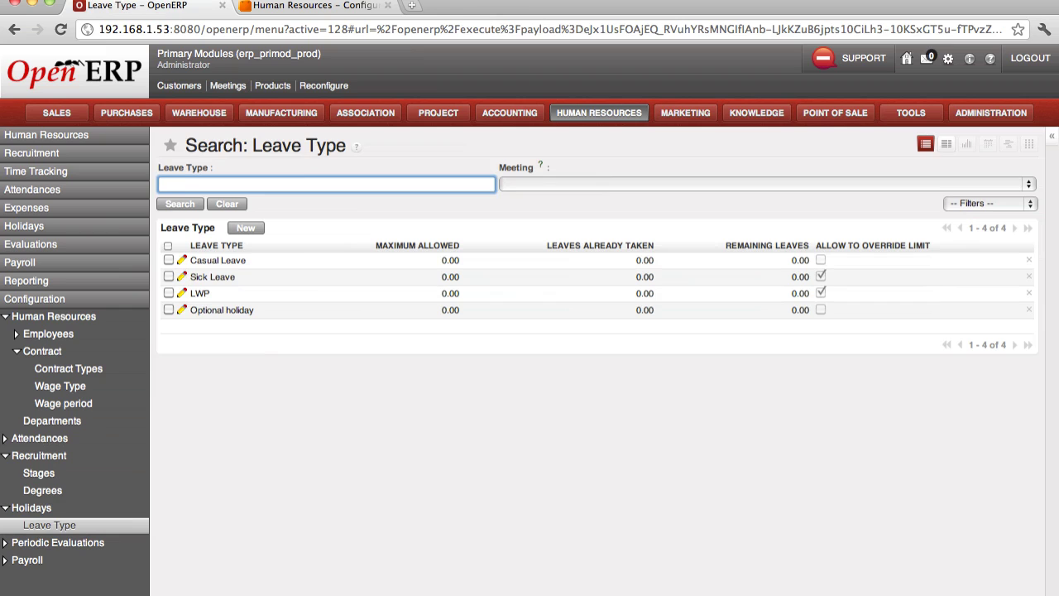
{"action": "left_click", "coordinate": [217, 260]}
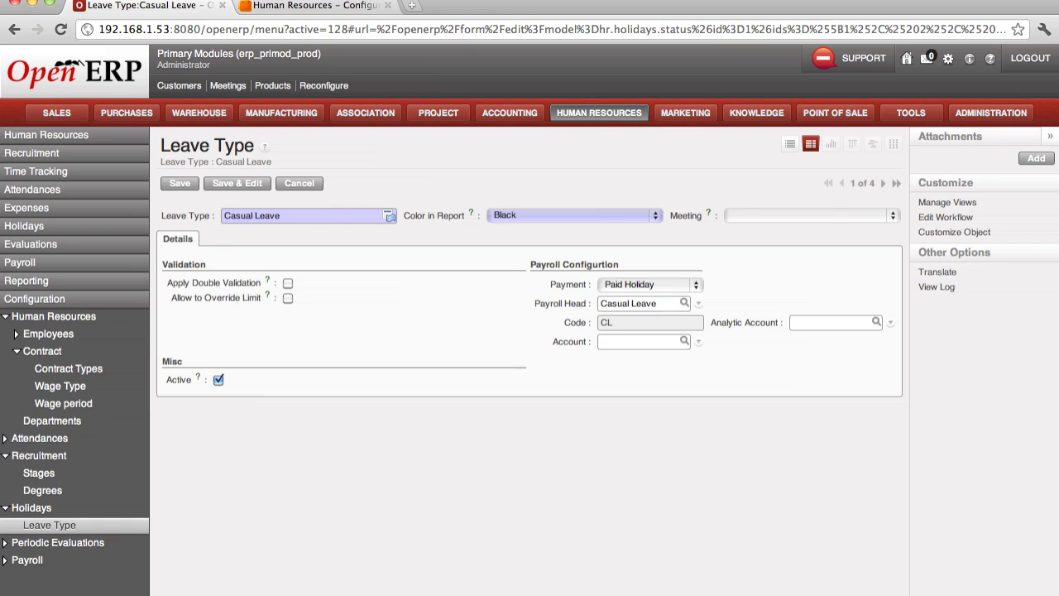
{"action": "left_click", "coordinate": [651, 284]}
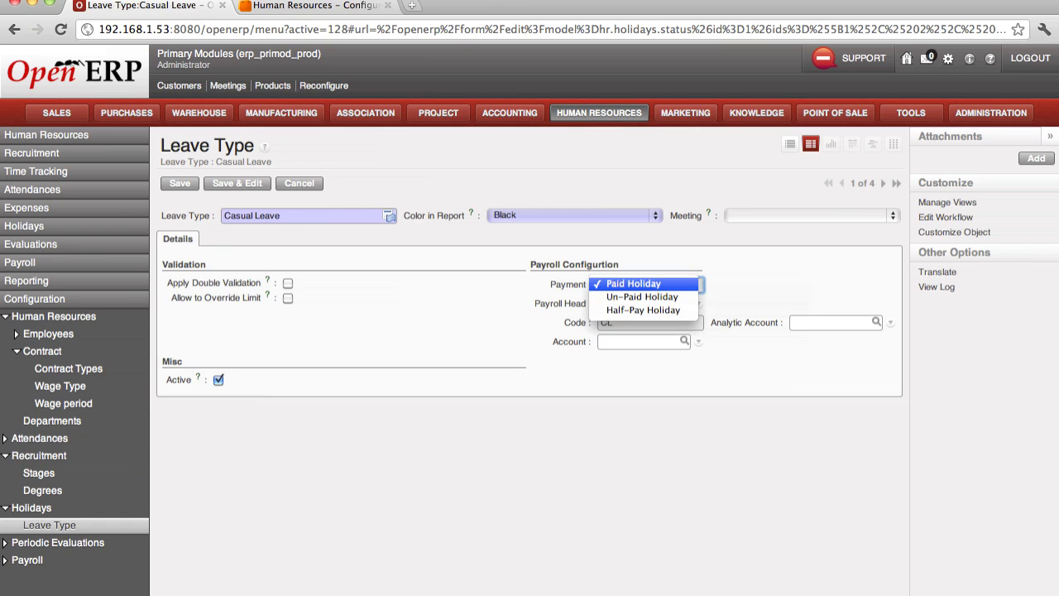
{"action": "left_click", "coordinate": [648, 284]}
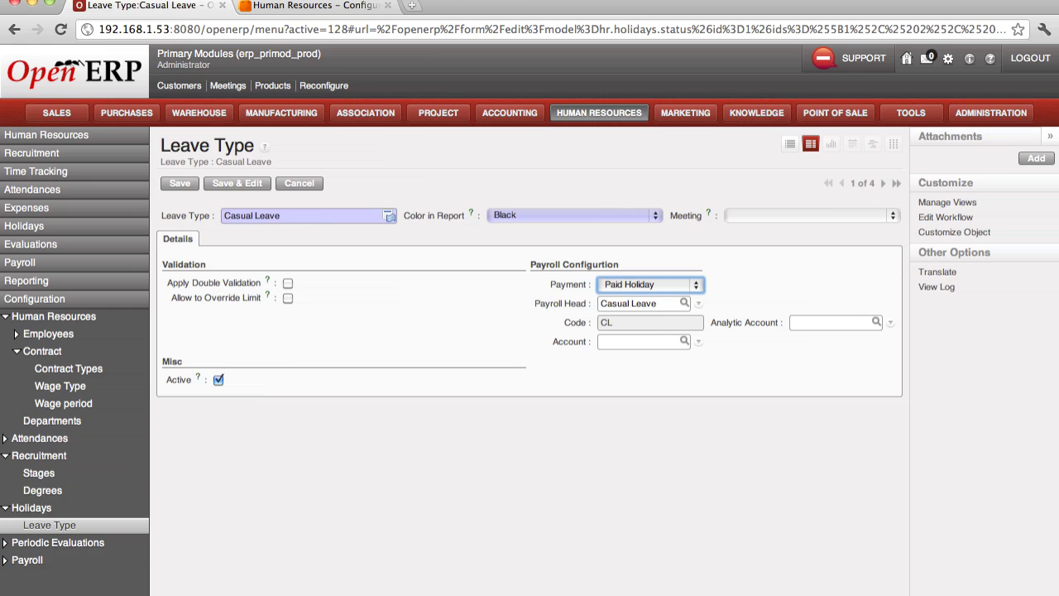
- Open the Conveyance Allowance salary head in the Payroll configuration and review its Type options, keeping Allowance selected
{"action": "left_click", "coordinate": [28, 560]}
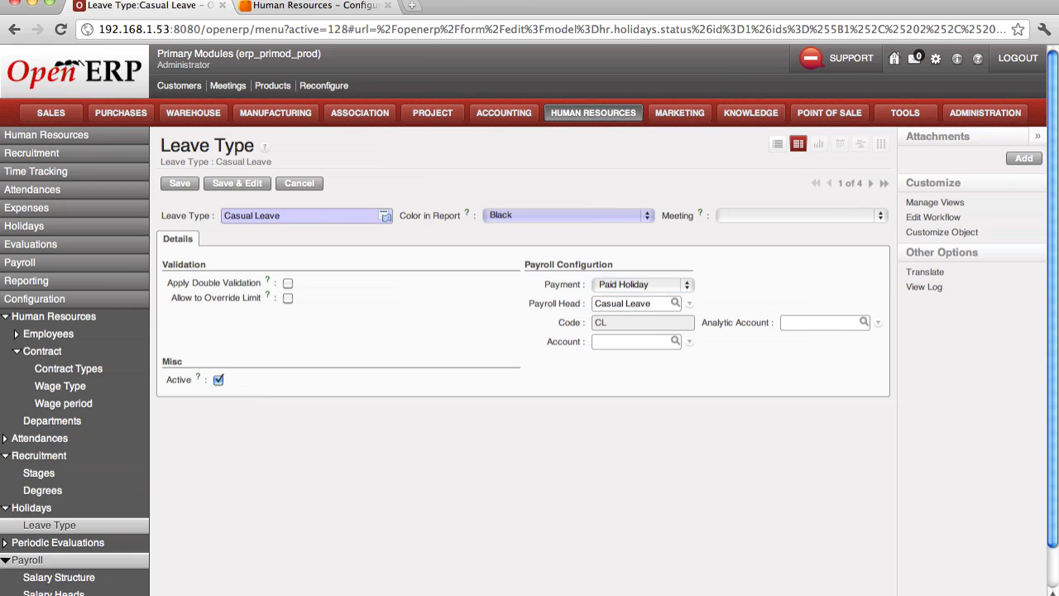
{"action": "scroll", "coordinate": [58, 543], "scroll_direction": "down", "scroll_amount": 1}
{"action": "scroll", "coordinate": [58, 539], "scroll_direction": "down", "scroll_amount": 1}
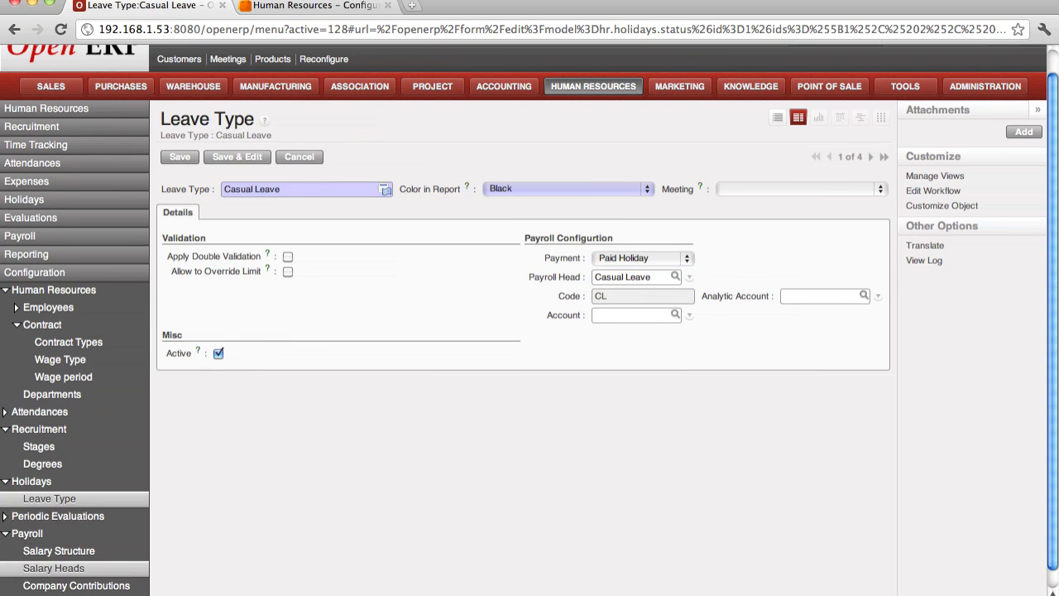
{"action": "left_click", "coordinate": [56, 569]}
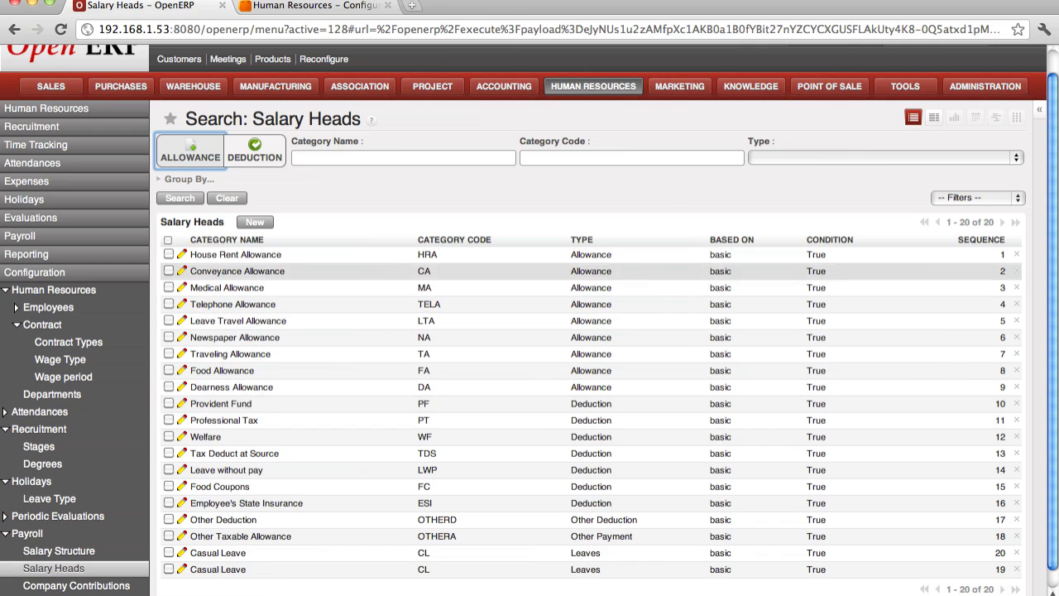
{"action": "left_click", "coordinate": [237, 270]}
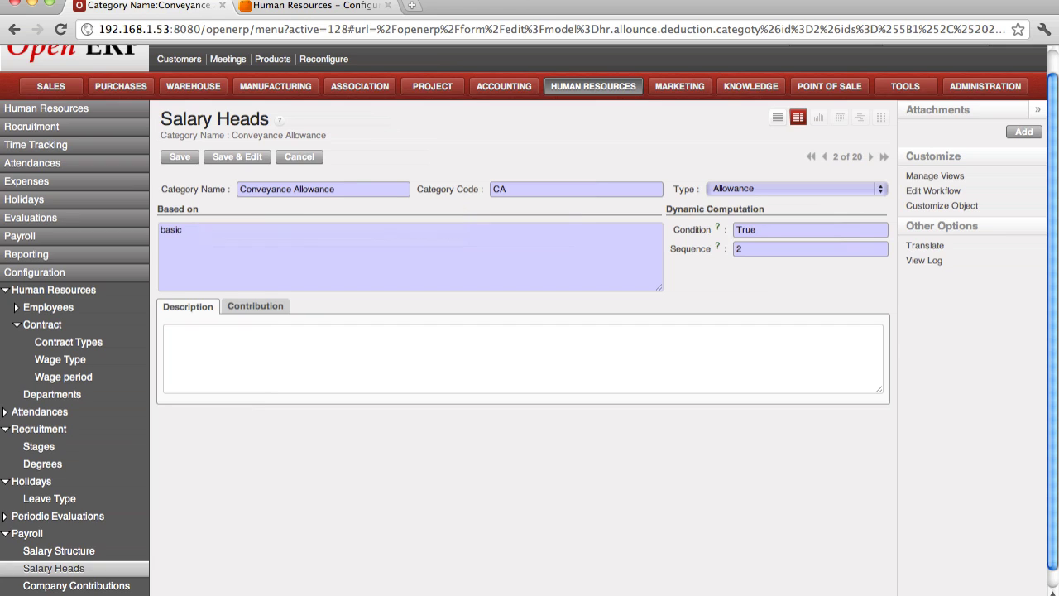
{"action": "left_click", "coordinate": [797, 189]}
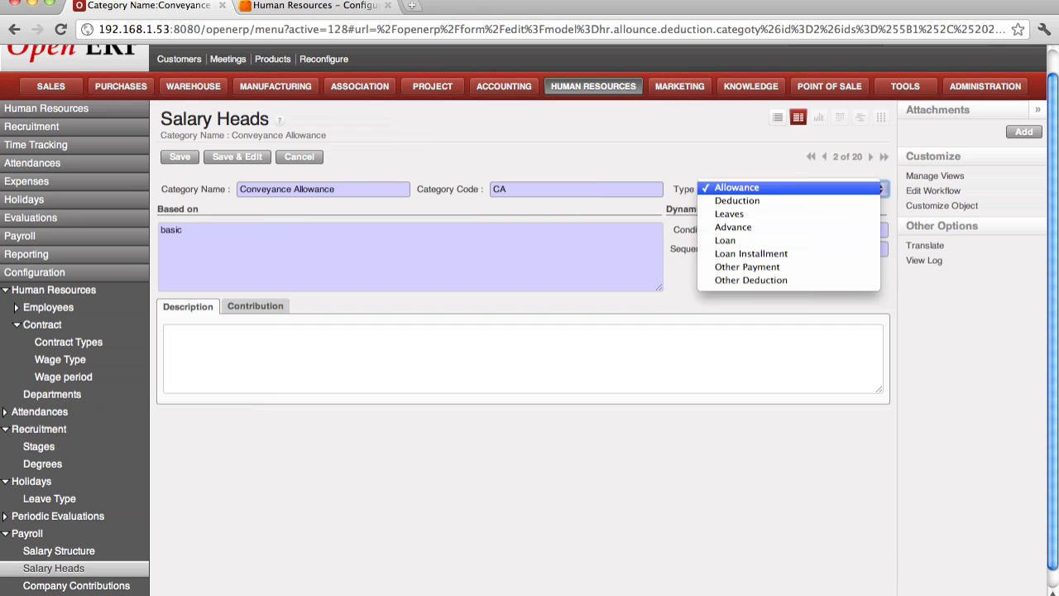
{"action": "left_click", "coordinate": [796, 187]}
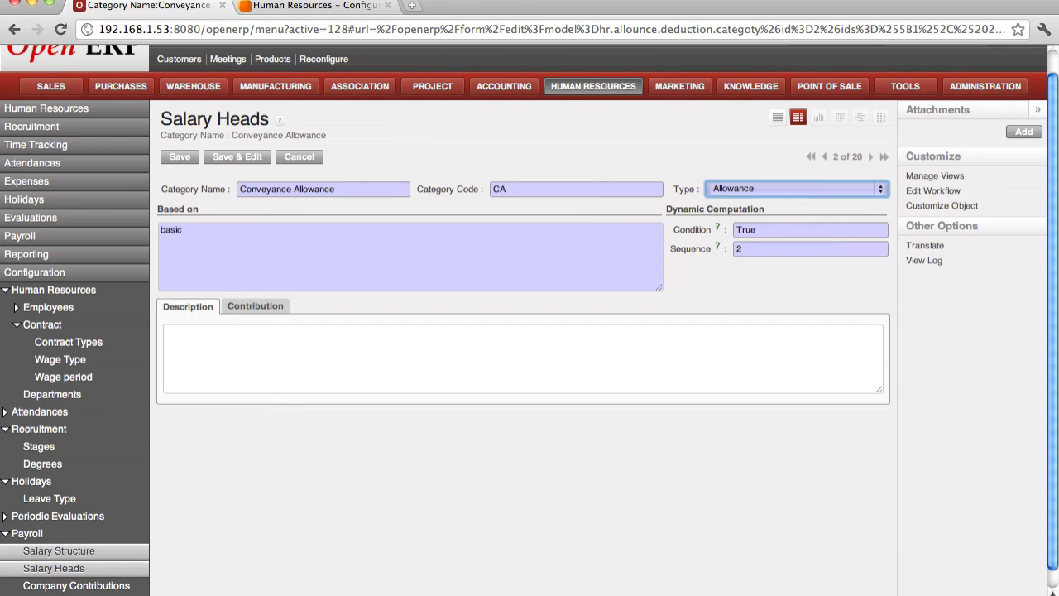
- Open the Salary structure 1 record in the Payroll configuration
{"action": "left_click", "coordinate": [58, 550]}
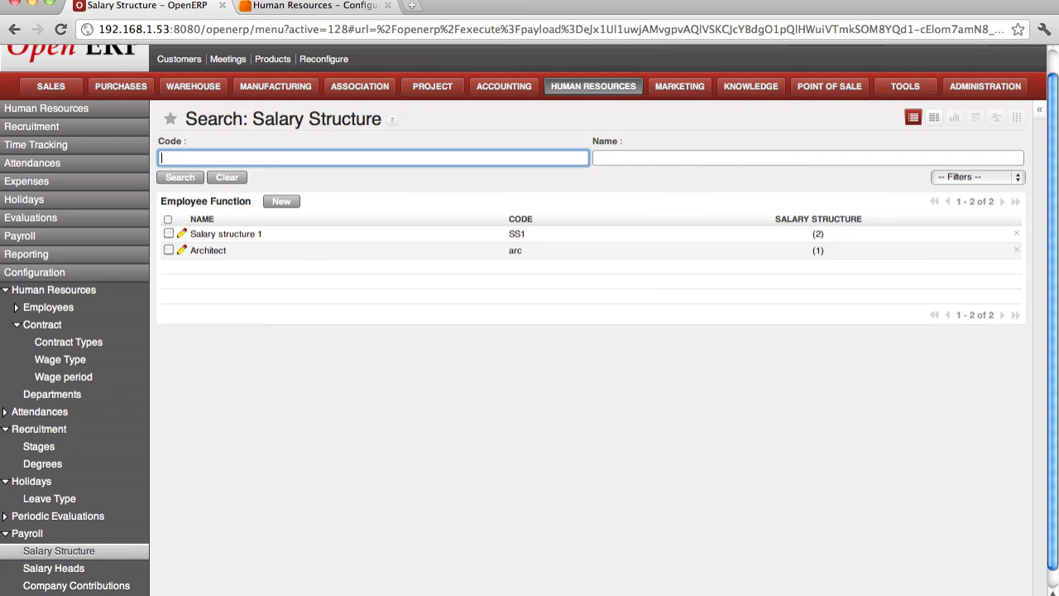
{"action": "left_click", "coordinate": [226, 233]}
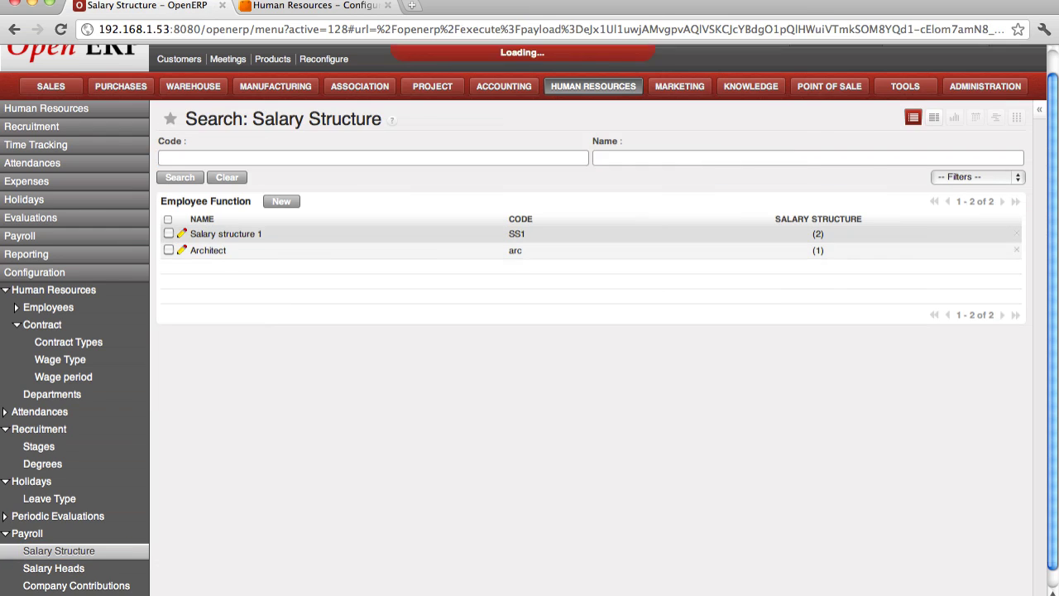